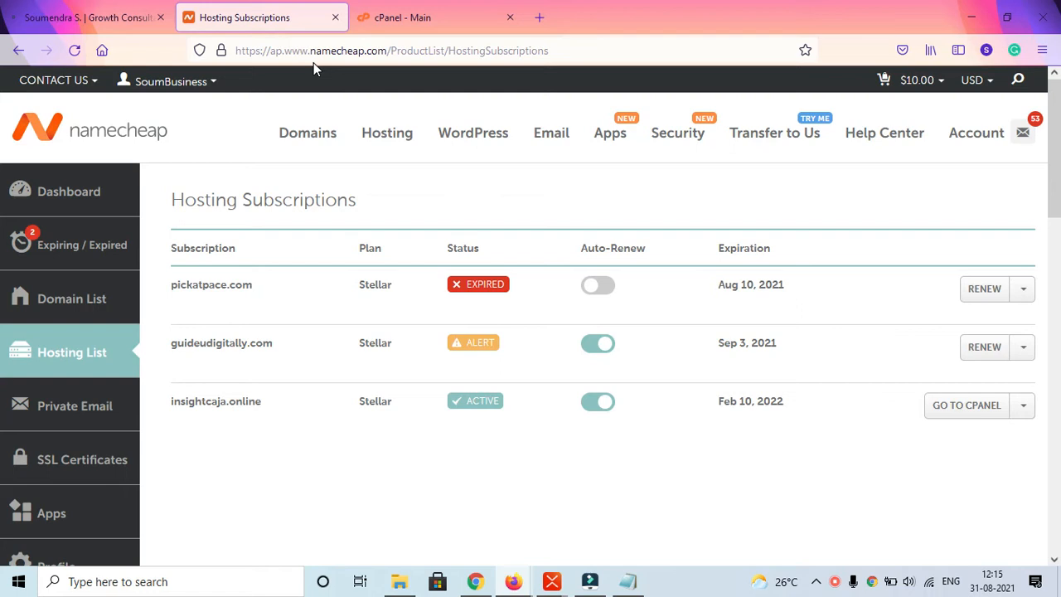
- Look over the cPanel main page and open the GoDaddy website in a new browser tab through a Google search for godaddy
left_click(407, 5)
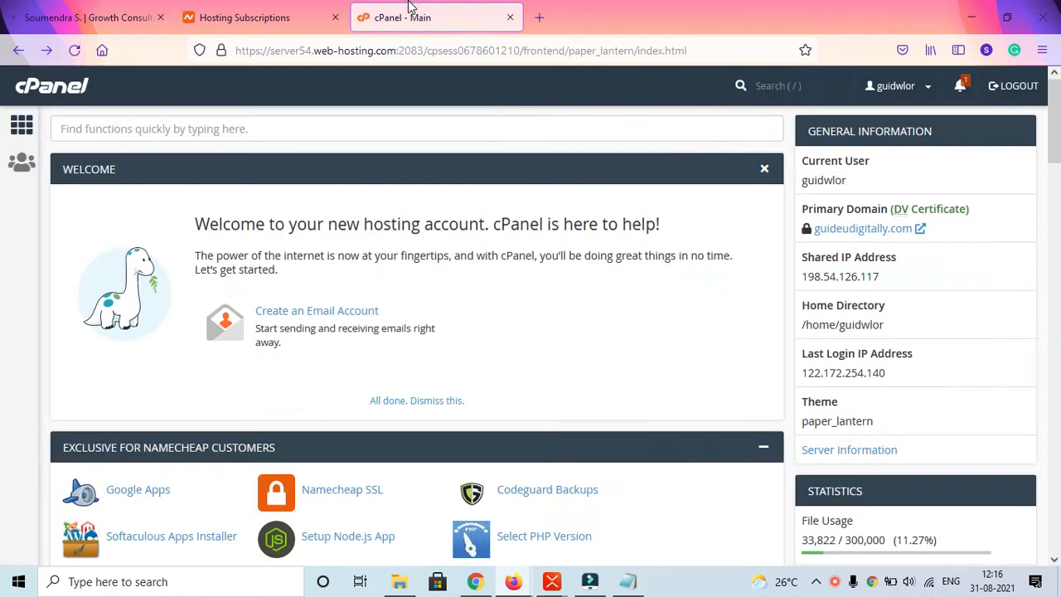
scroll(437, 385, "down", 4)
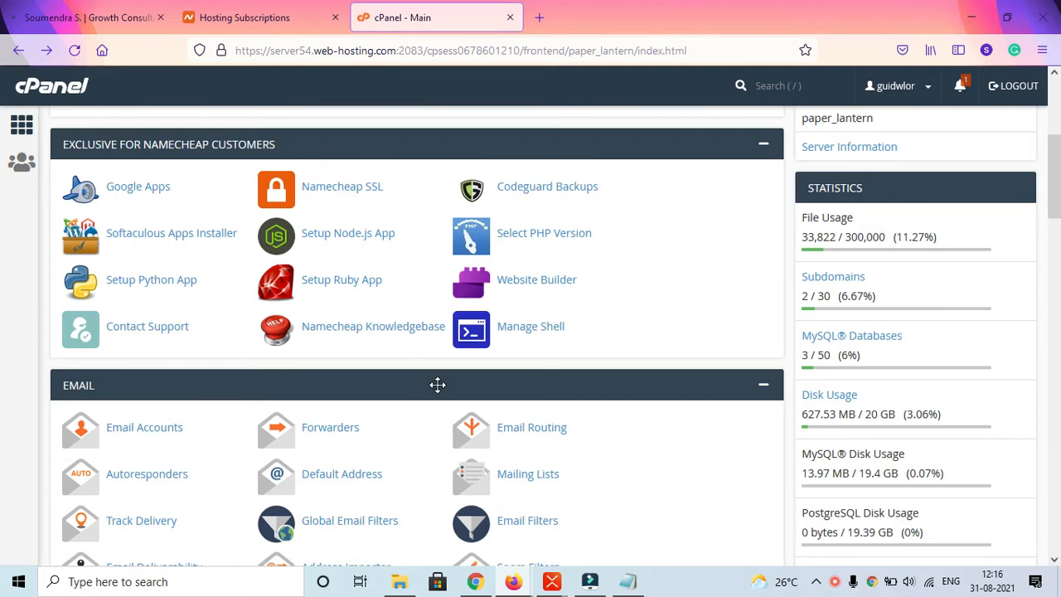
left_click(539, 16)
type("go")
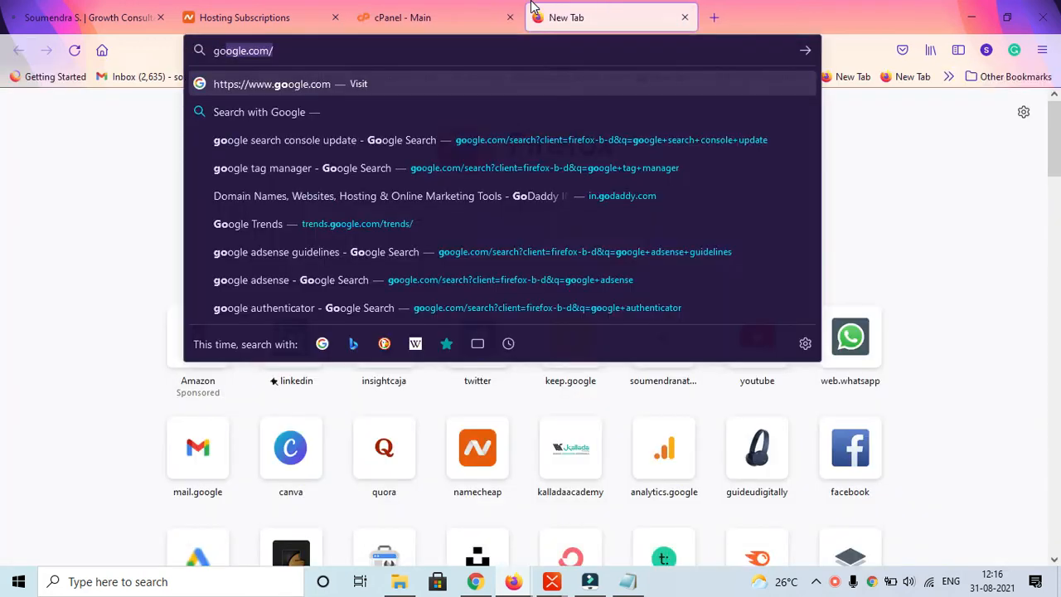
type("da")
key("Down")
key("Down")
key("Return")
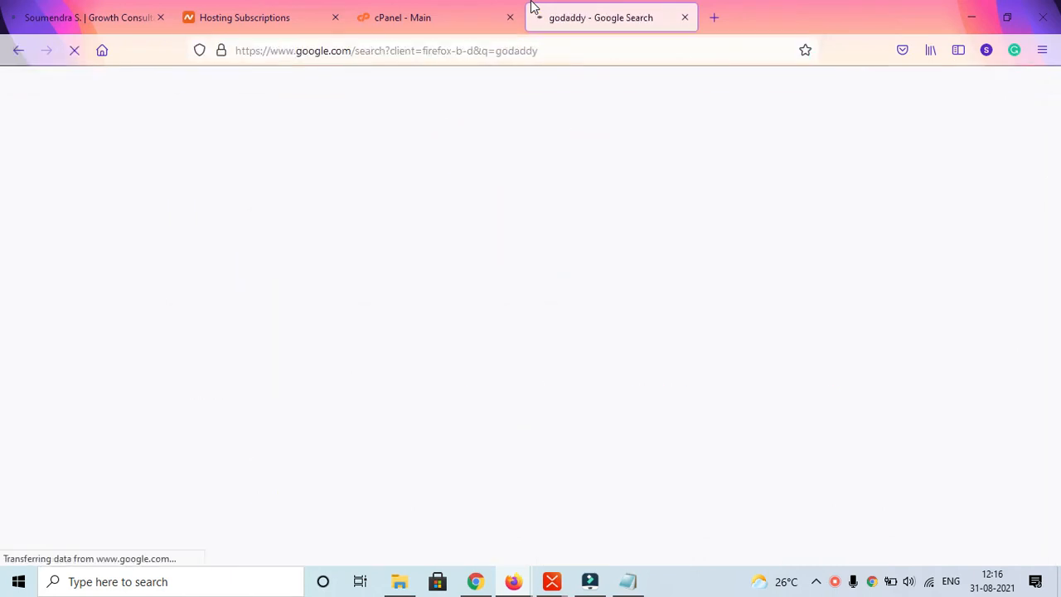
scroll(264, 496, "down", 3)
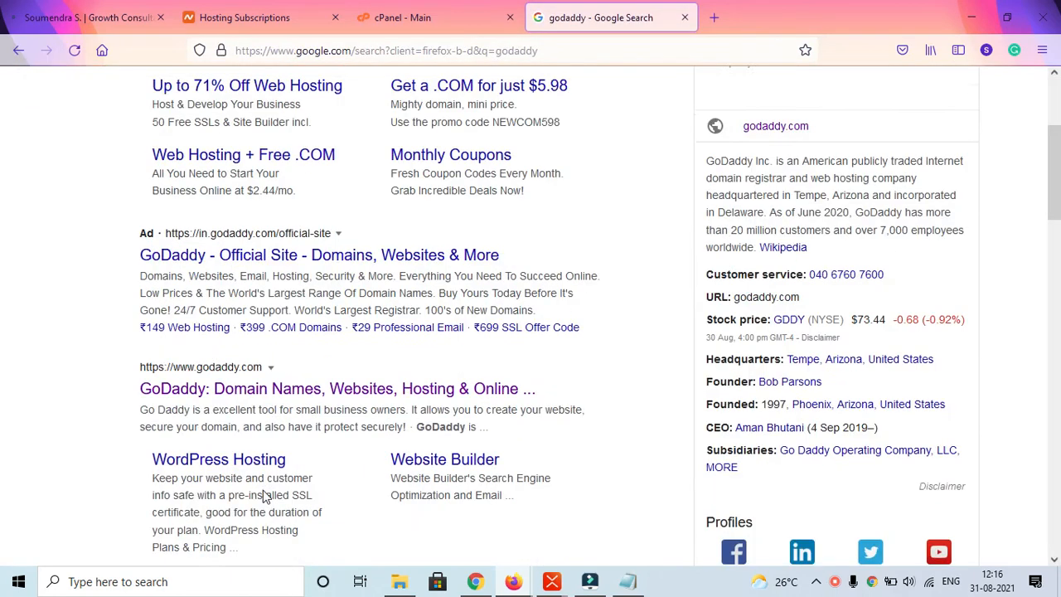
left_click(301, 362)
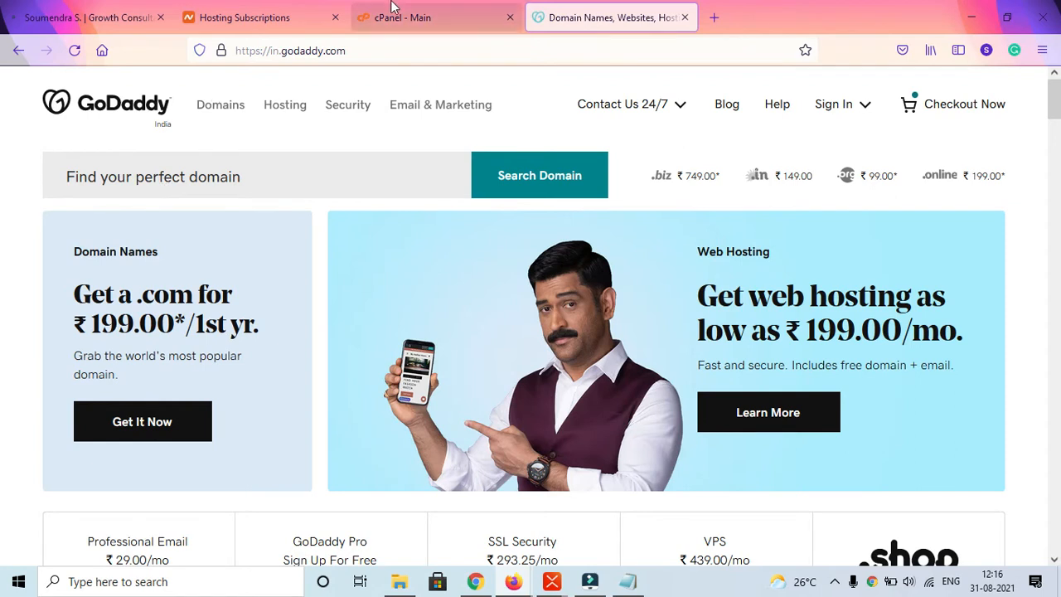
- Compare the hosting account's cPanel main page with the GoDaddy home page
left_click(310, 8)
left_click(396, 19)
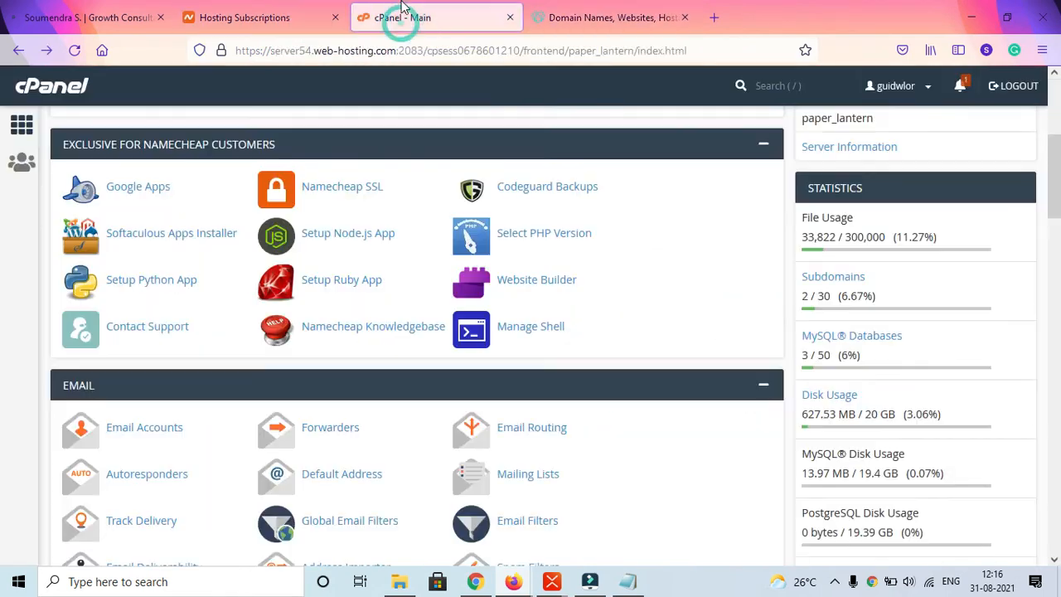
left_click(589, 12)
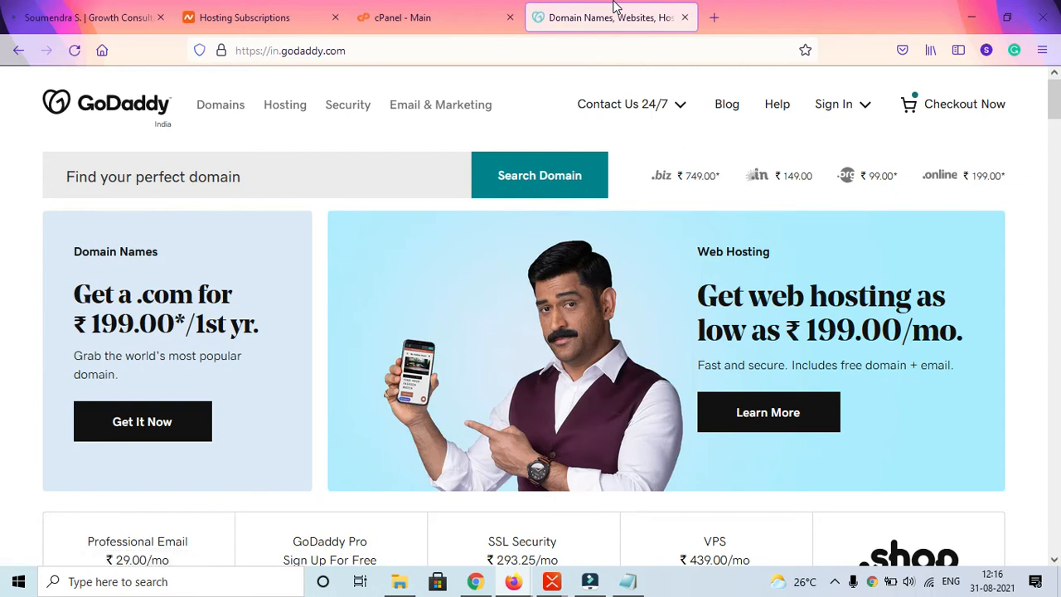
left_click(477, 6)
scroll(566, 284, "up", 5)
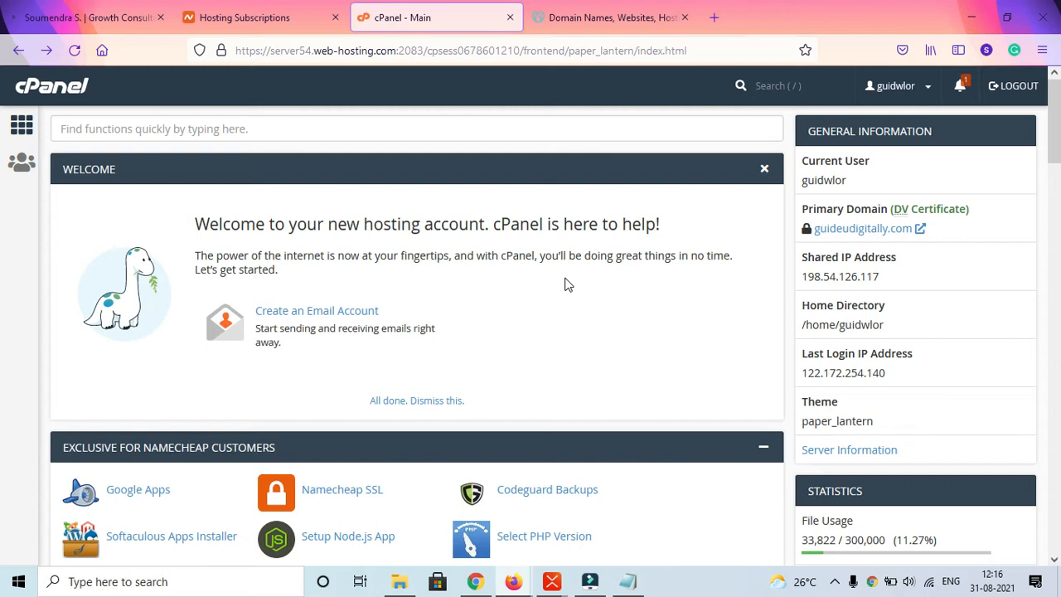
left_click(612, 17)
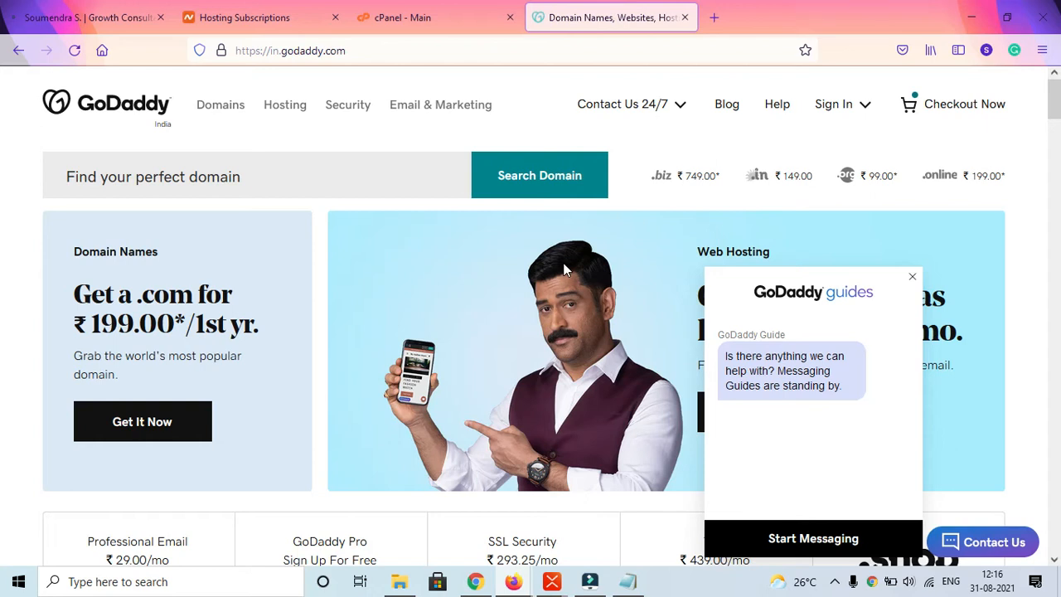
left_click(378, 7)
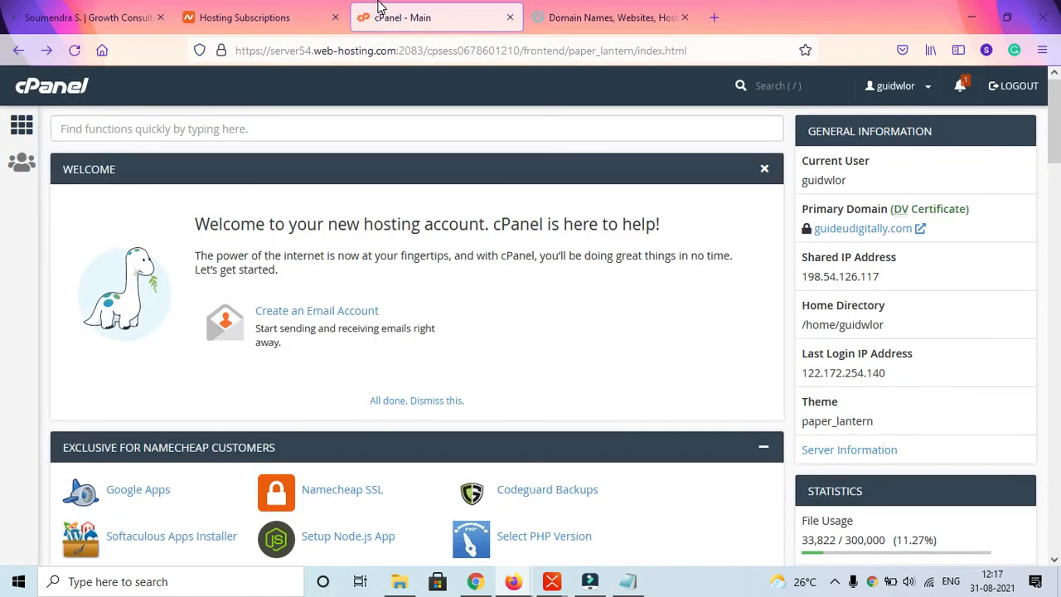
- Show the extra management options for guideudigitally.com in Namecheap's hosting subscriptions and return to the cPanel main page
left_click(282, 12)
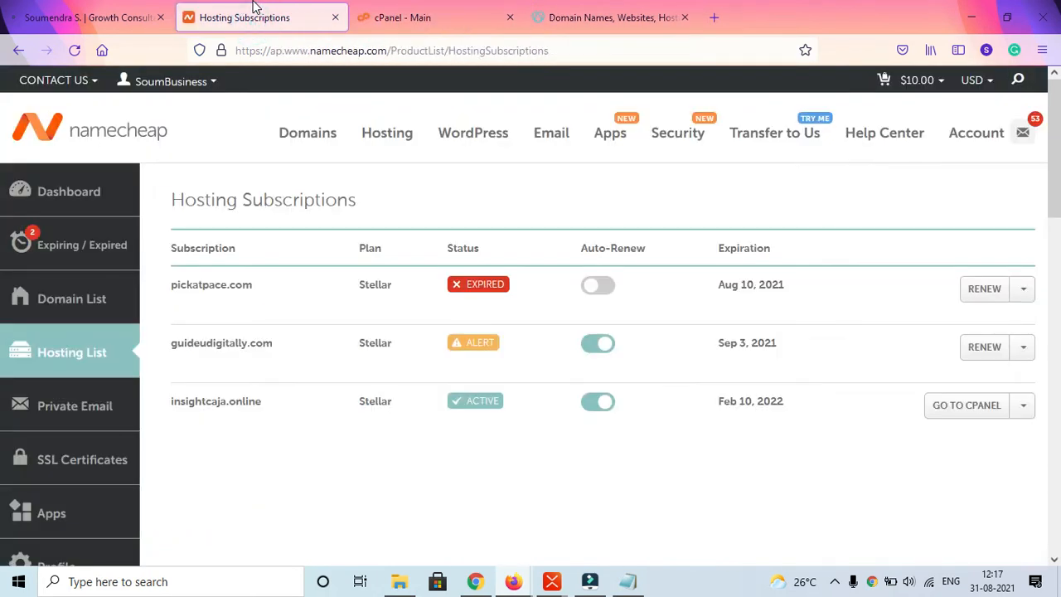
left_click(460, 7)
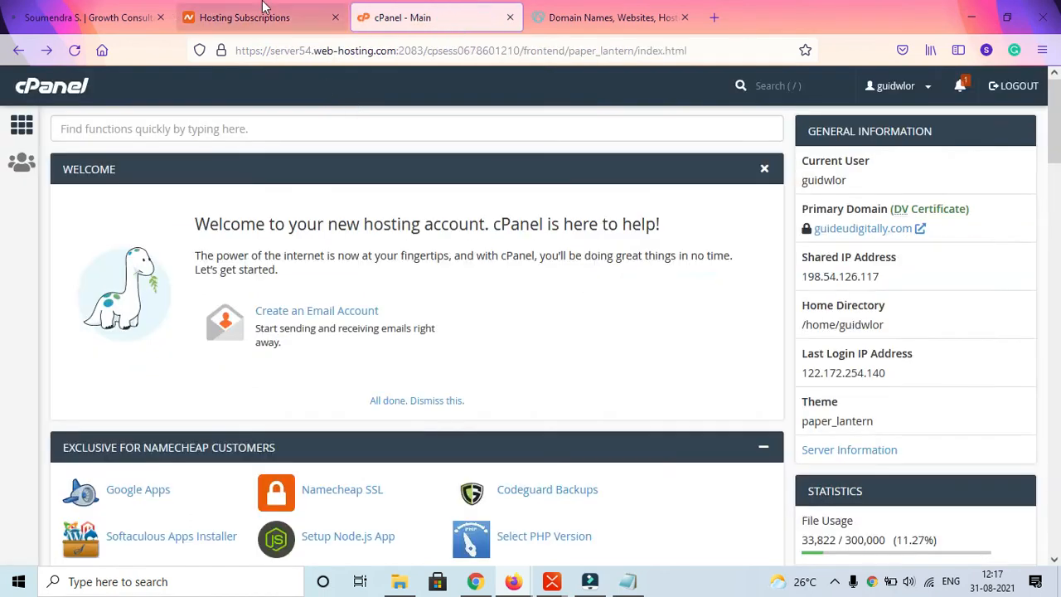
left_click(236, 10)
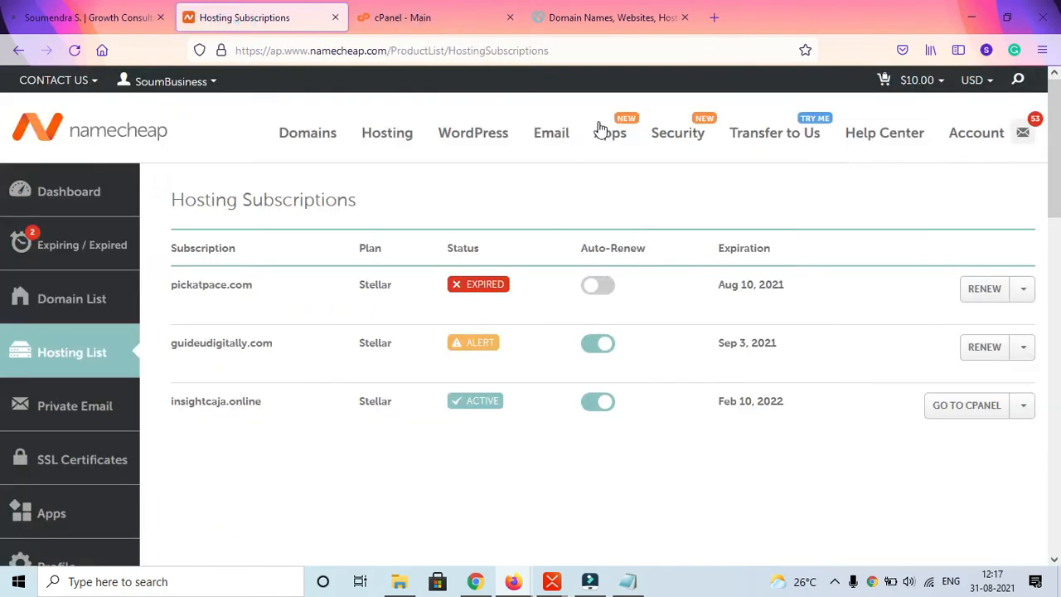
left_click(1023, 346)
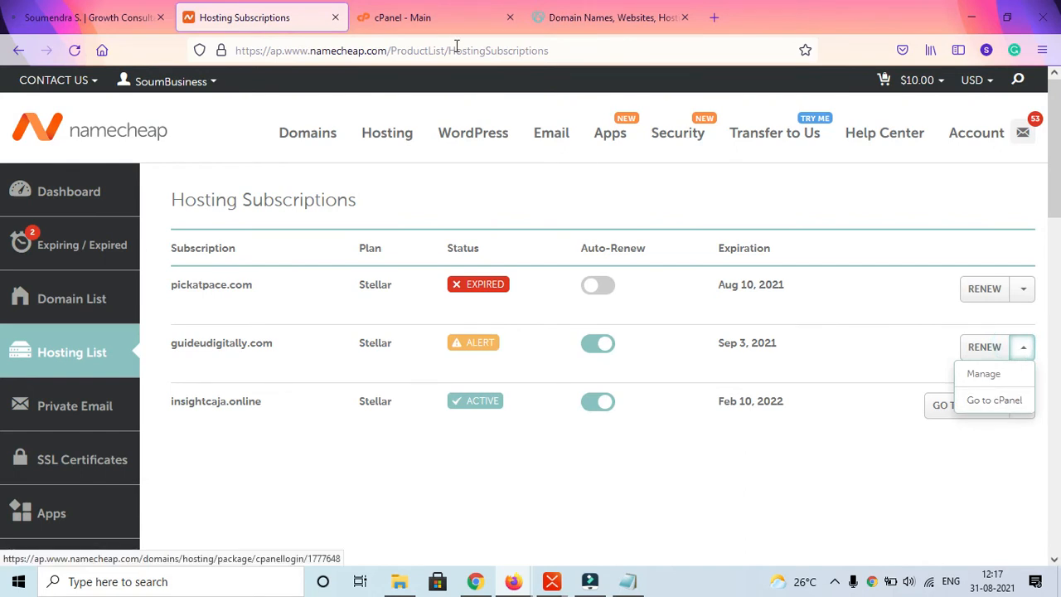
left_click(429, 10)
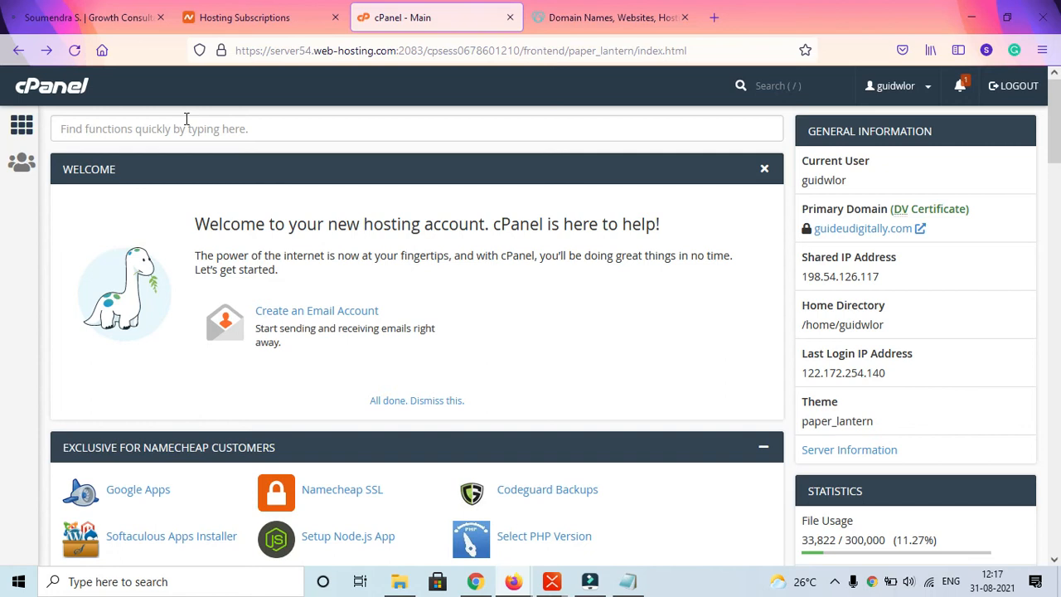
- Search the cPanel functions for addon and clear the search
left_click(187, 119)
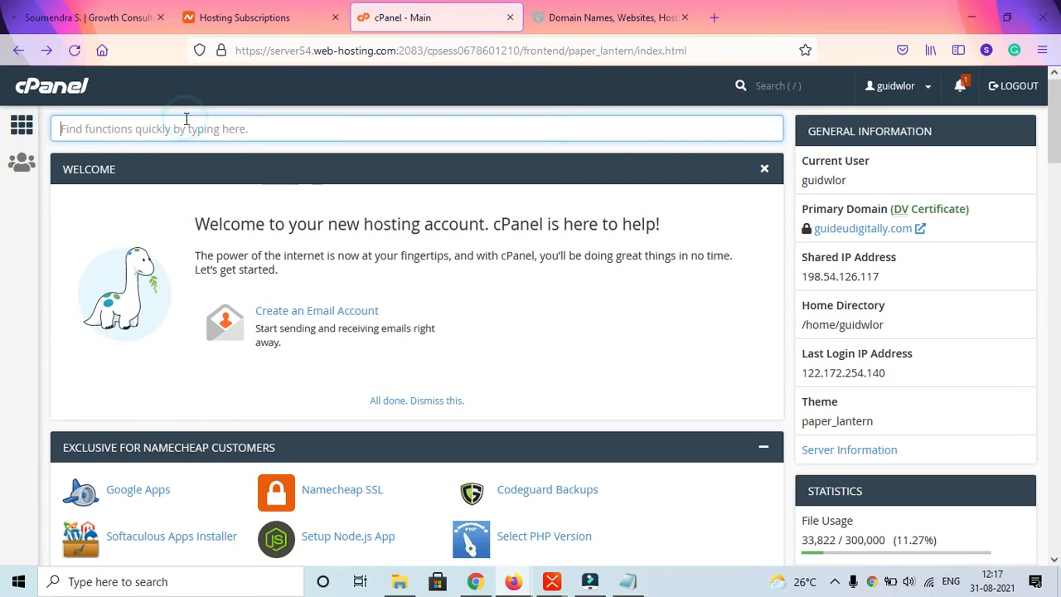
type("addon")
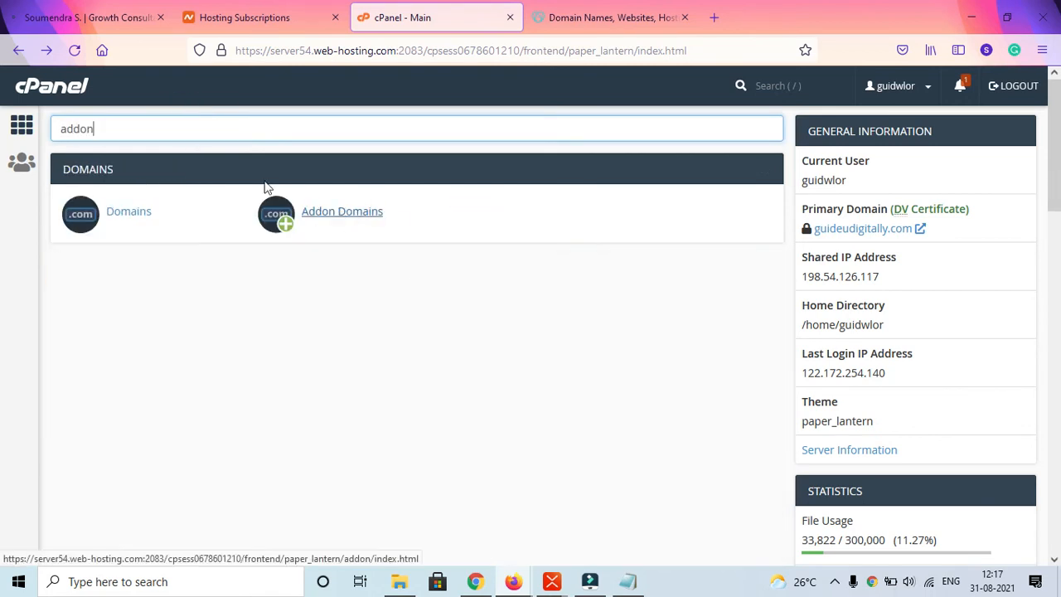
key("BackSpace")
key("BackSpace")
key("BackSpace")
key("BackSpace")
key("BackSpace")
- Open Addon Domains from the Domains section of cPanel
scroll(336, 222, "down", 6)
scroll(531, 327, "down", 4)
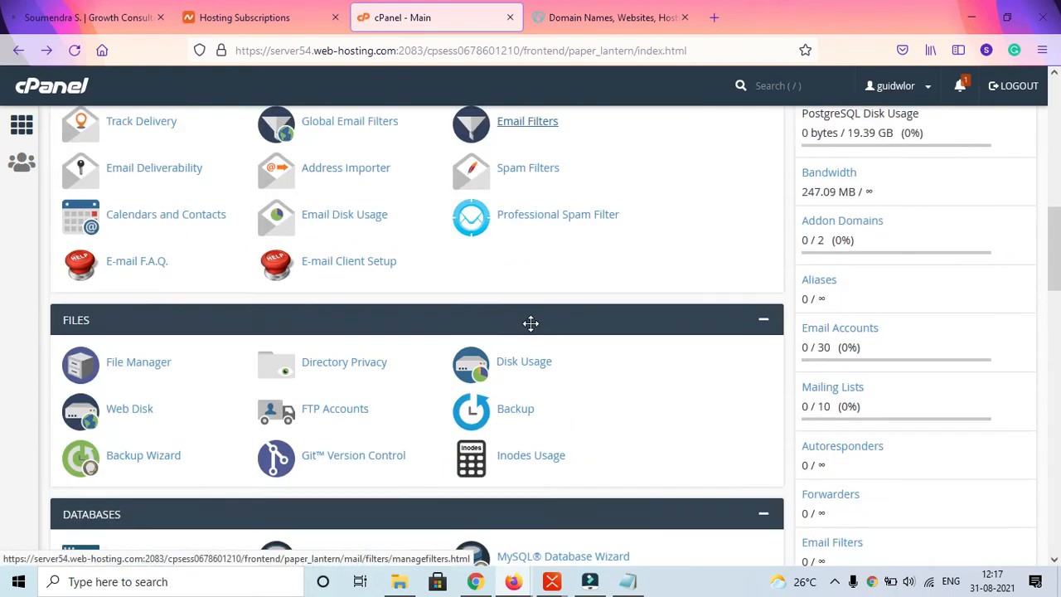
scroll(143, 348, "down", 2)
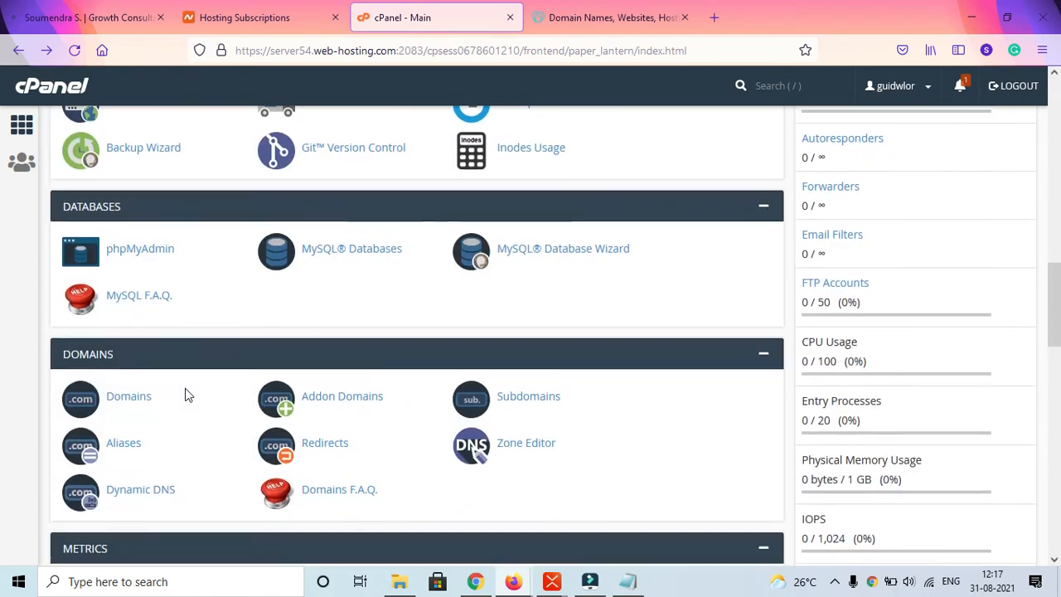
scroll(185, 393, "down", 2)
left_click(365, 234)
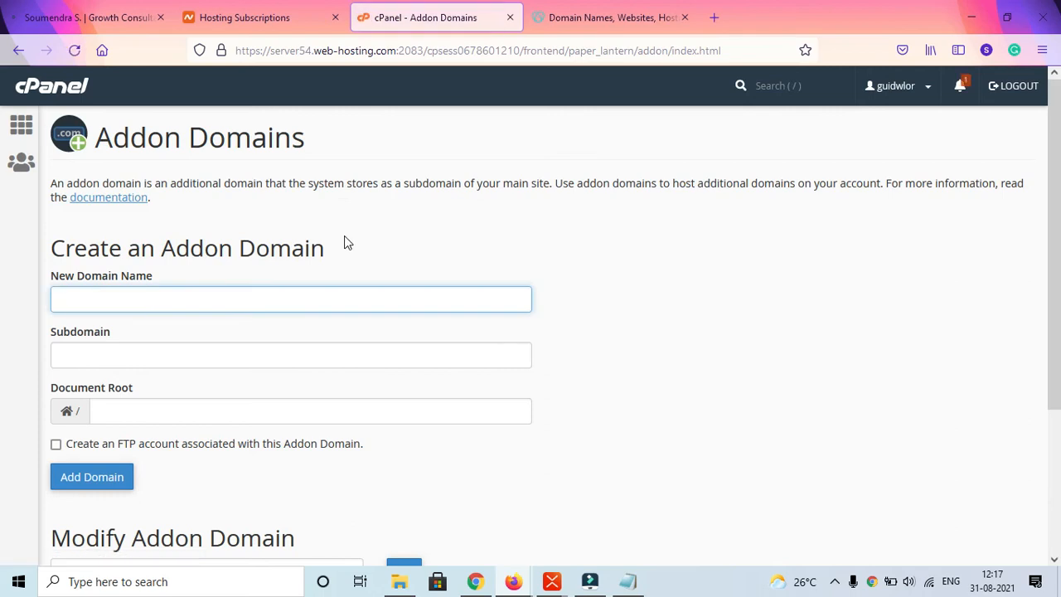
- Enter testing.guideudigitally.com as the new addon domain name, with testing as subdomain and testing.guideudigitally.com as document root
left_click(248, 254)
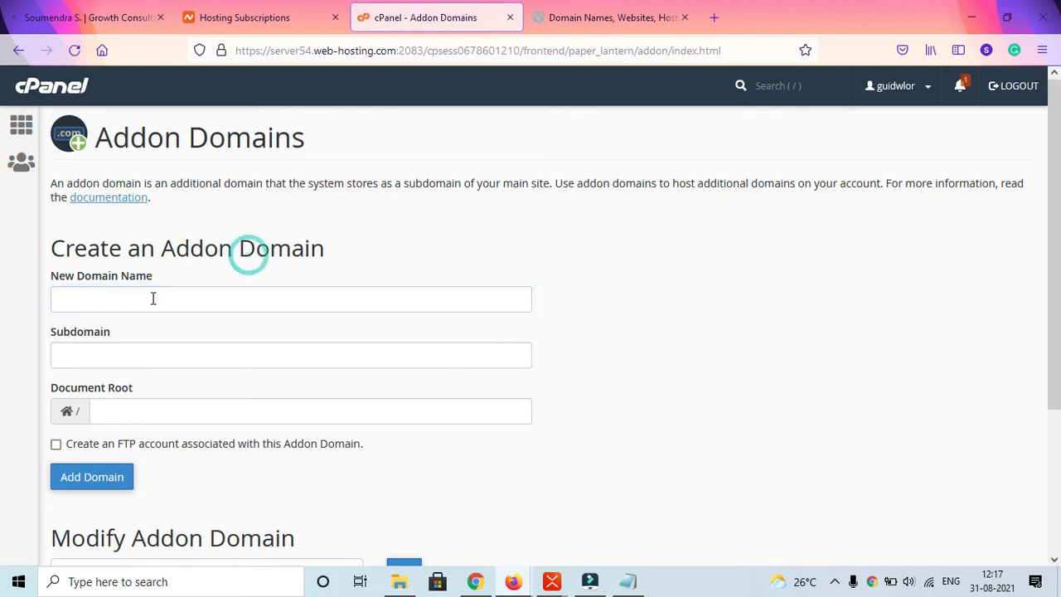
left_click(154, 298)
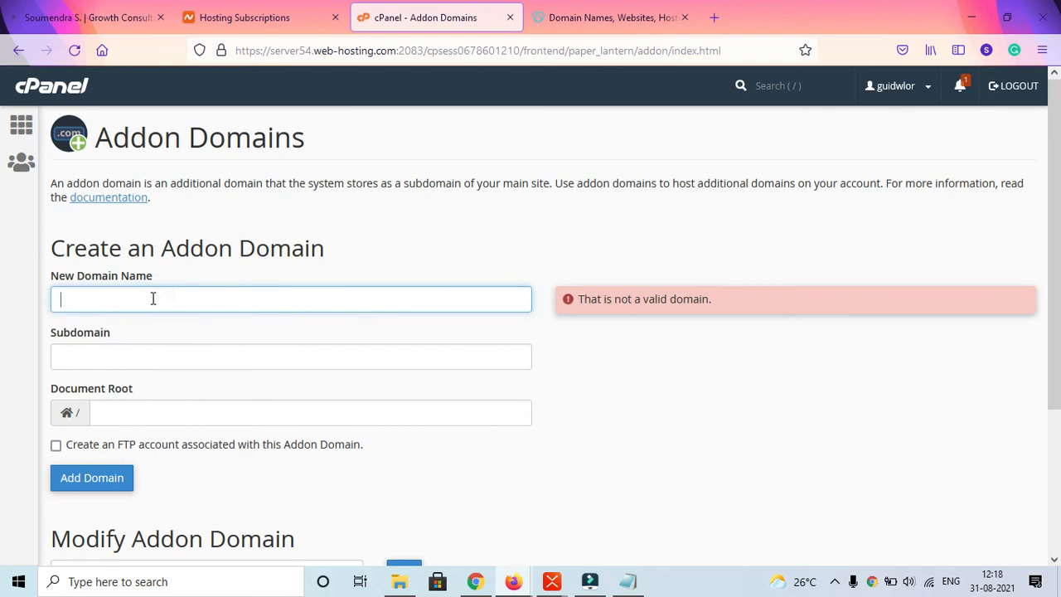
left_click(167, 344)
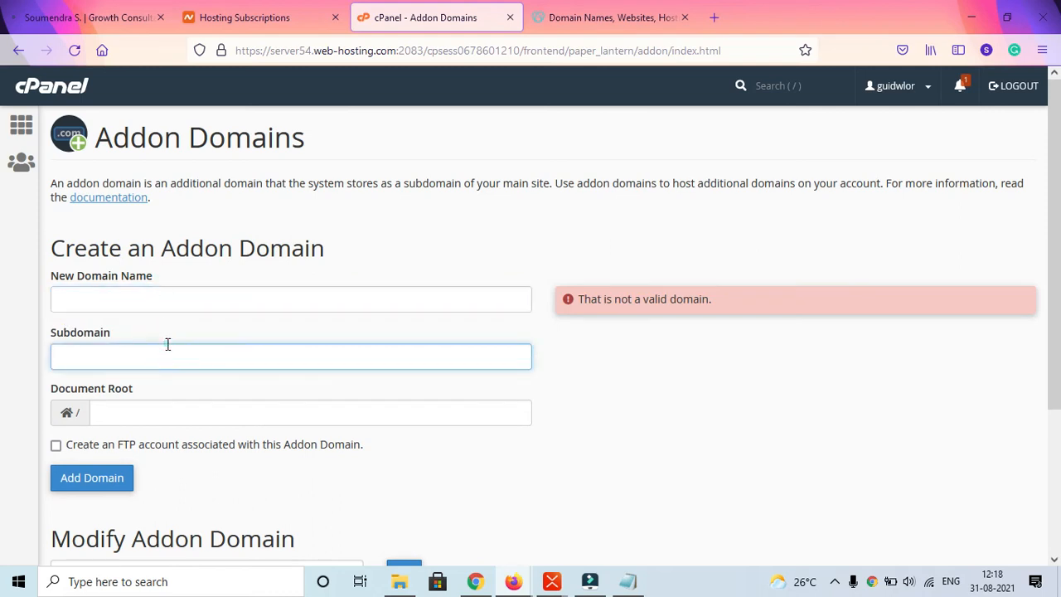
left_click(157, 294)
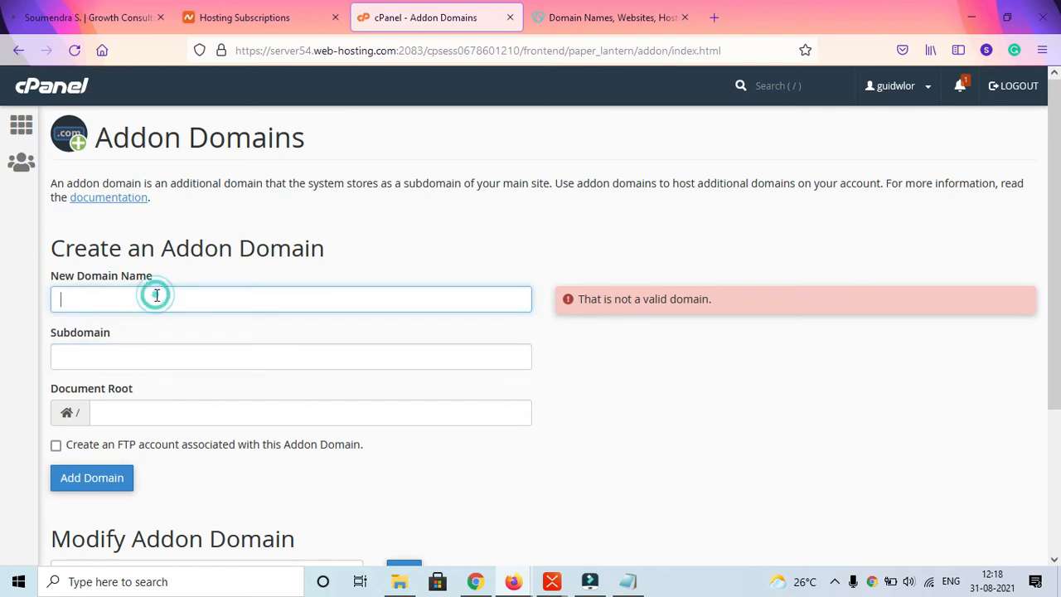
scroll(166, 291, "down", 3)
scroll(349, 521, "up", 3)
type("digital")
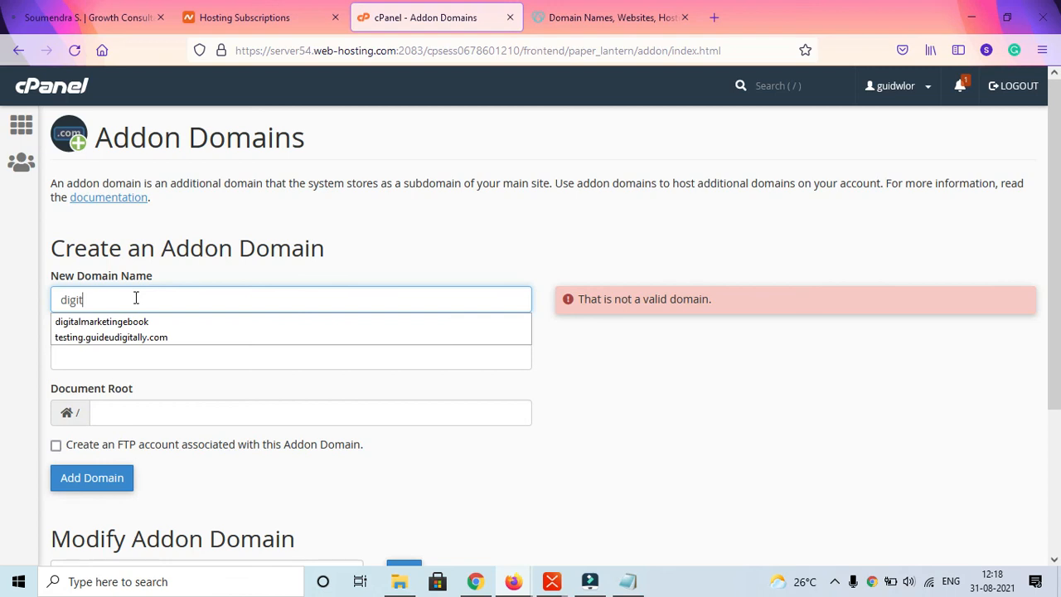
key("Down")
key("Down")
key("Return")
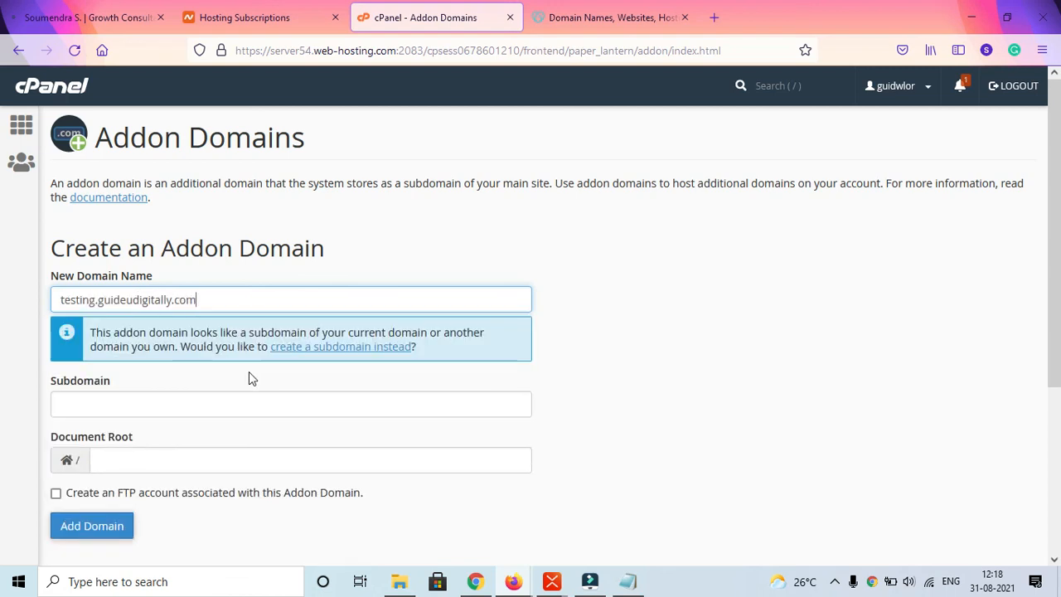
left_click(557, 366)
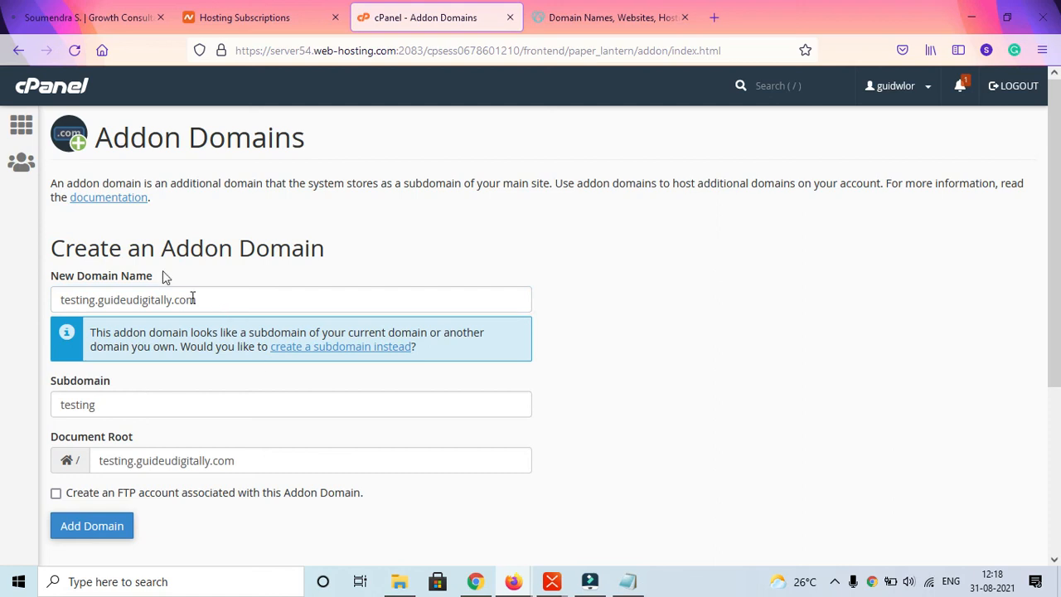
left_click_drag(199, 300, 53, 282)
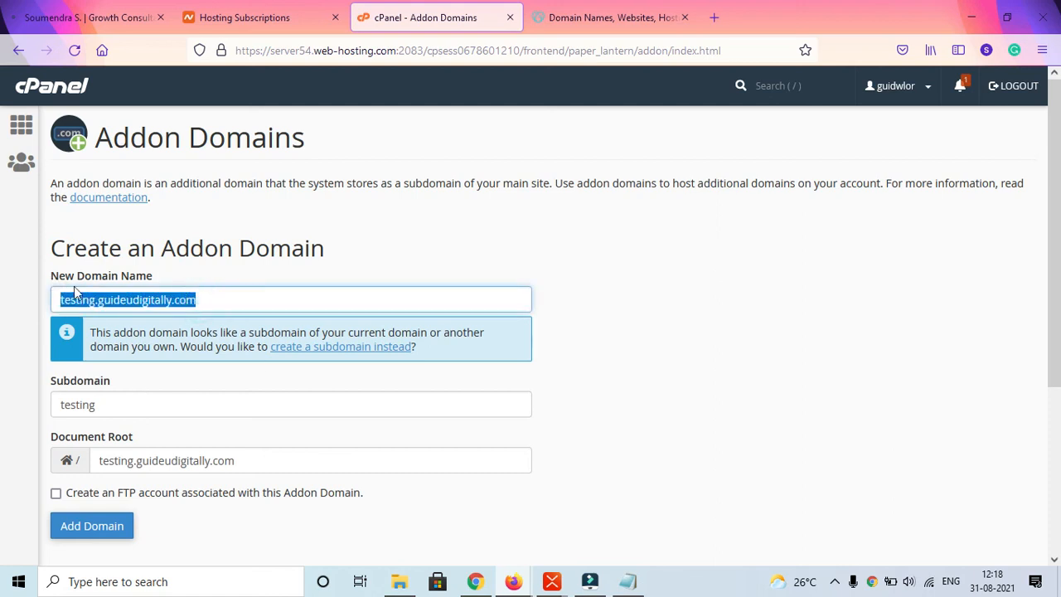
left_click(443, 268)
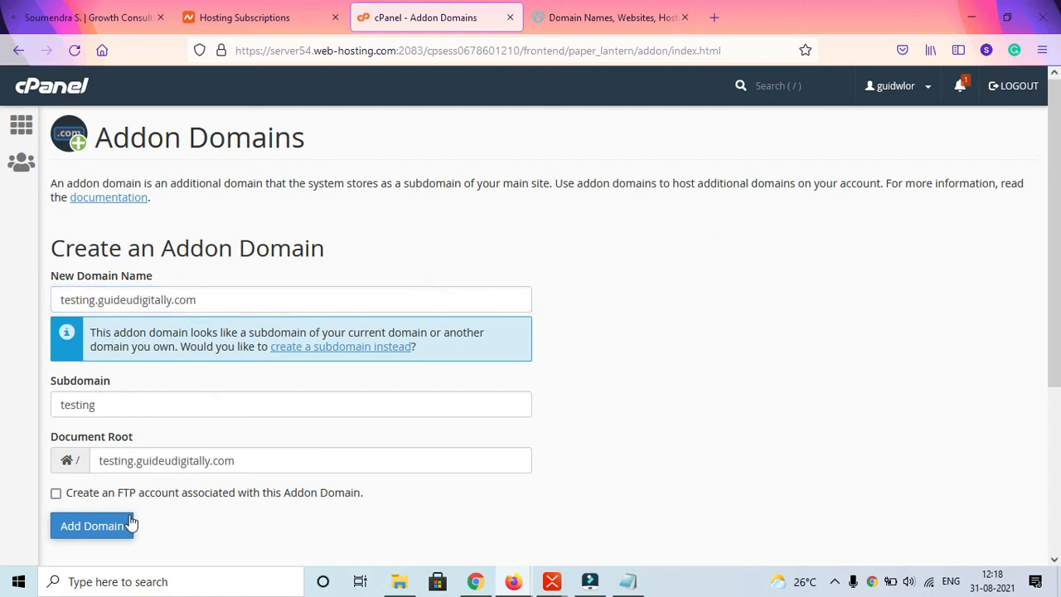
- Enable the option to create an associated FTP account to show its fields, and disable it again
scroll(137, 497, "down", 3)
left_click(56, 294)
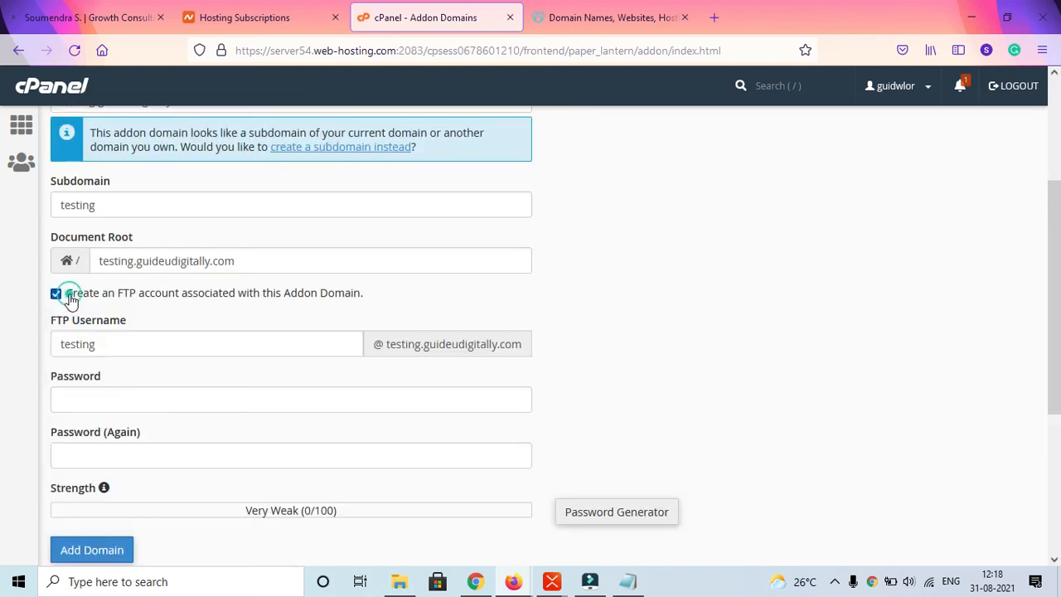
left_click(143, 302)
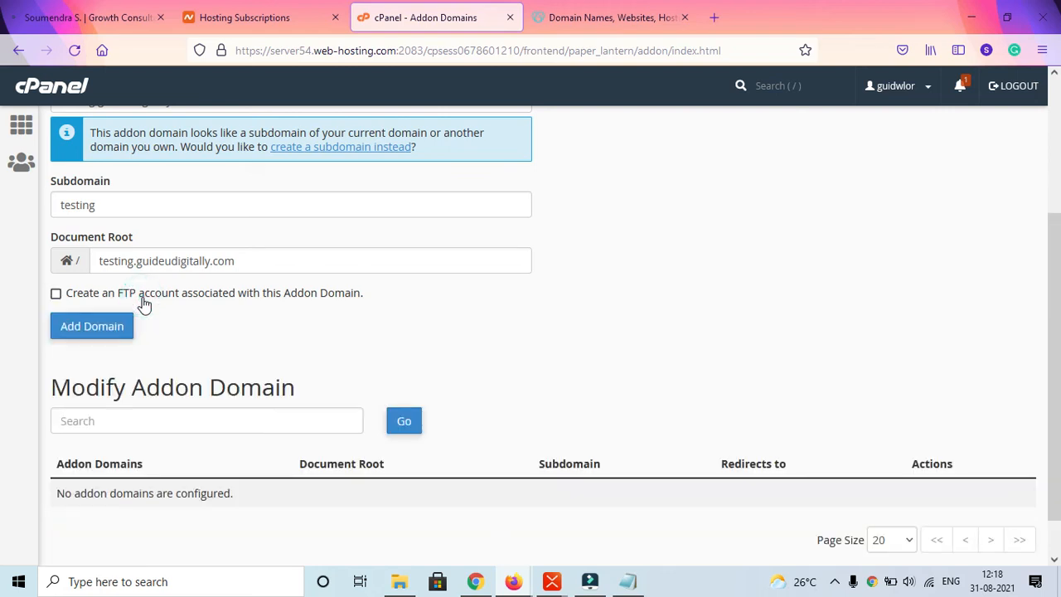
- Review the filled-in addon domain form and the Modify Addon Domain table, including its Document Root column
scroll(143, 303, "up", 2)
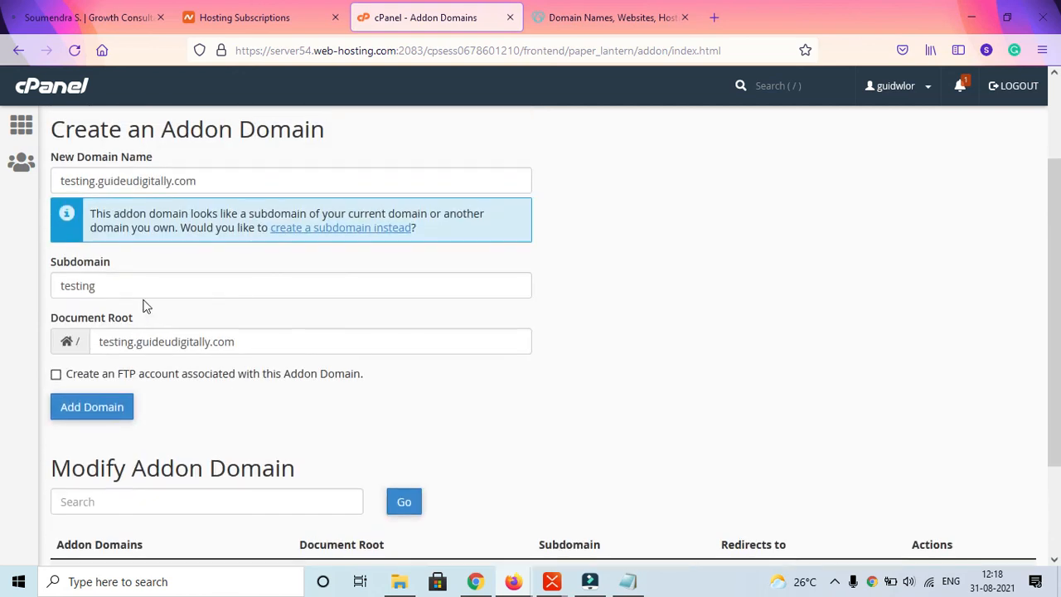
scroll(143, 303, "up", 3)
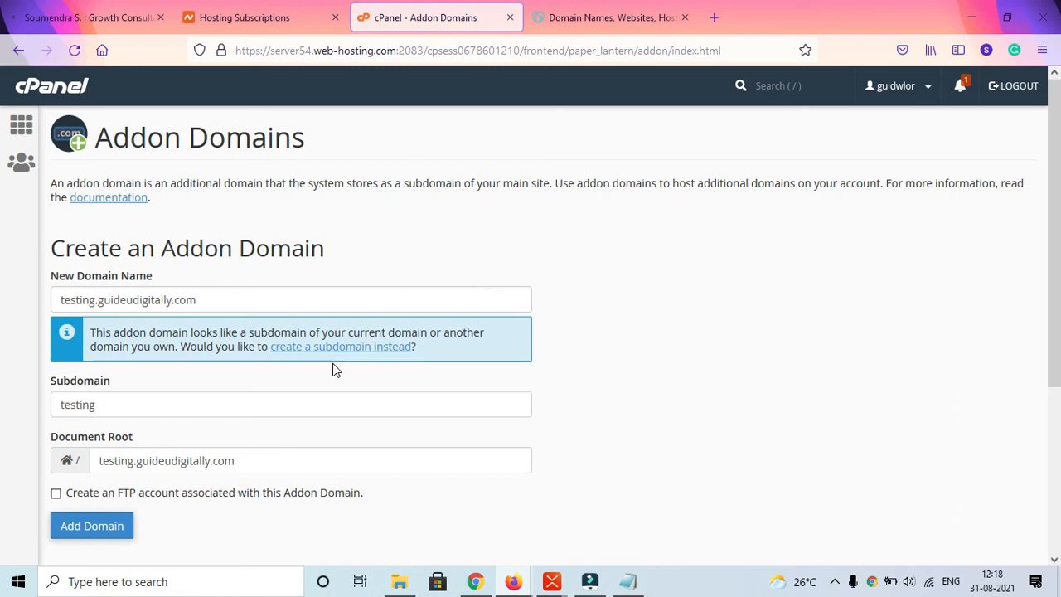
scroll(166, 373, "down", 2)
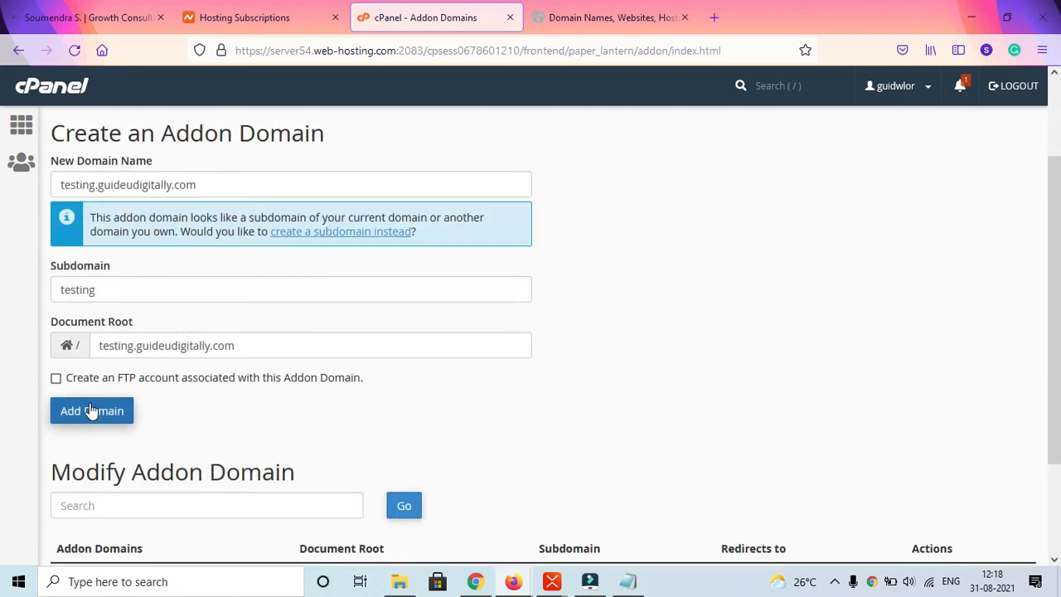
scroll(90, 410, "down", 2)
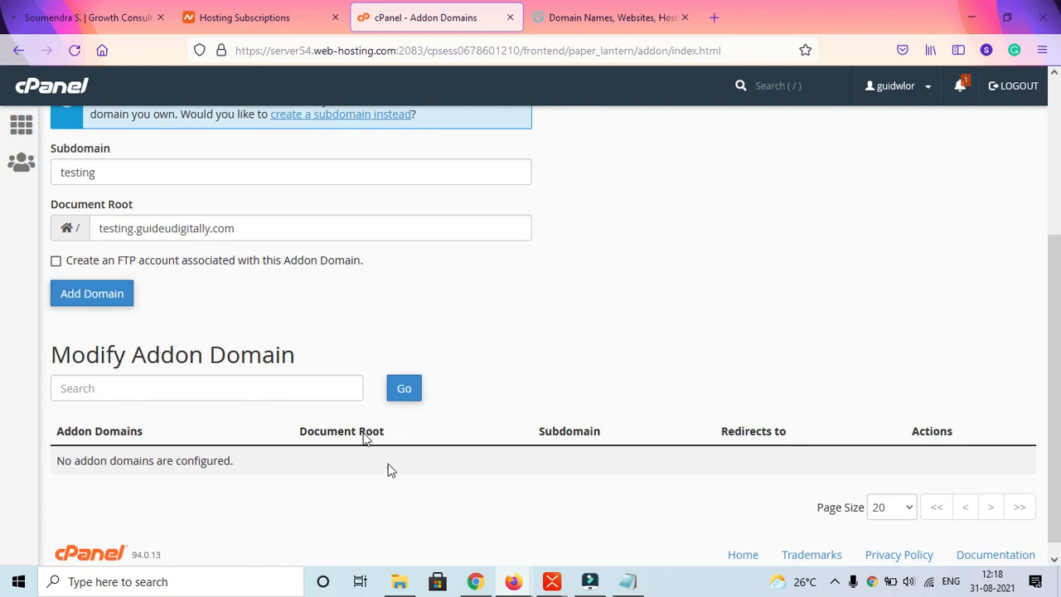
left_click_drag(290, 439, 389, 441)
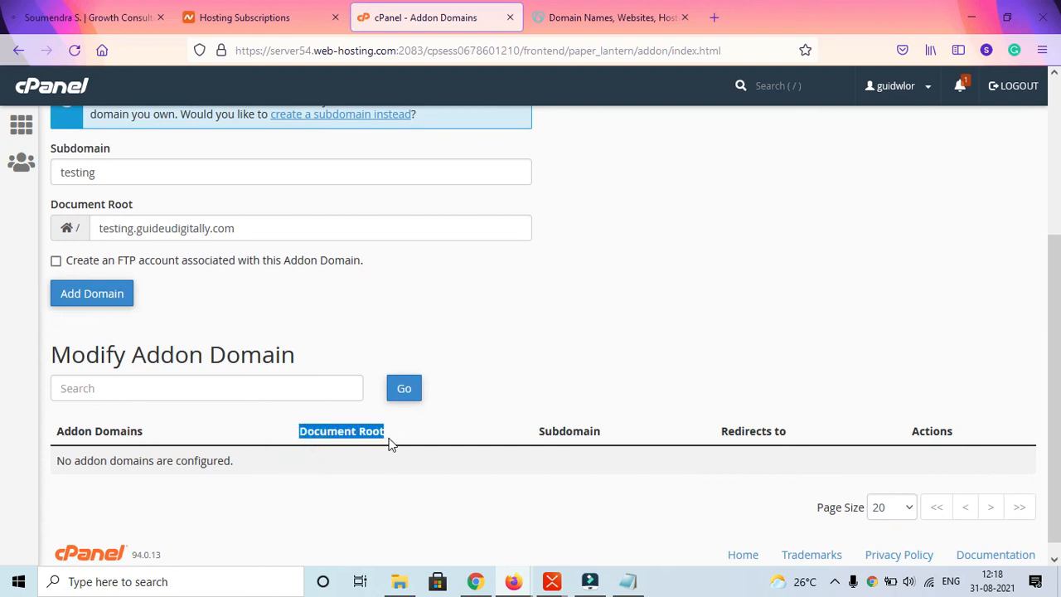
left_click(591, 312)
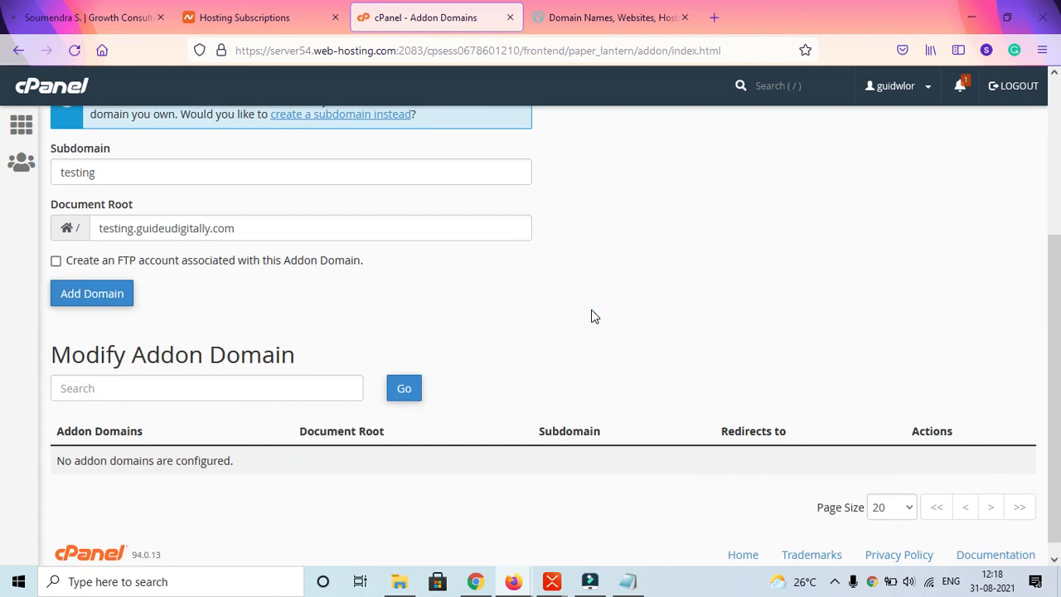
scroll(591, 315, "up", 3)
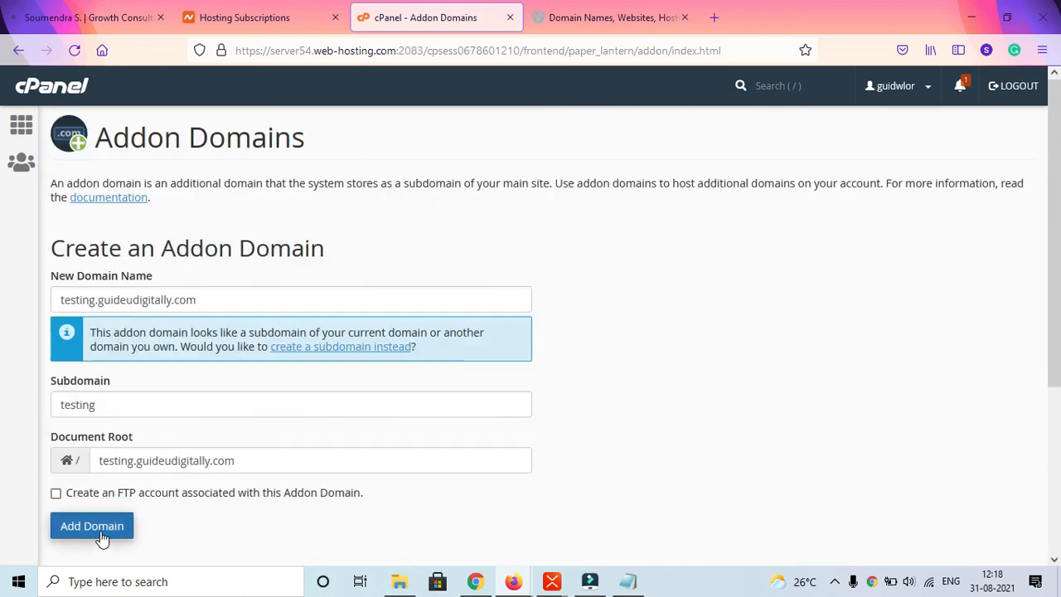
scroll(279, 349, "down", 2)
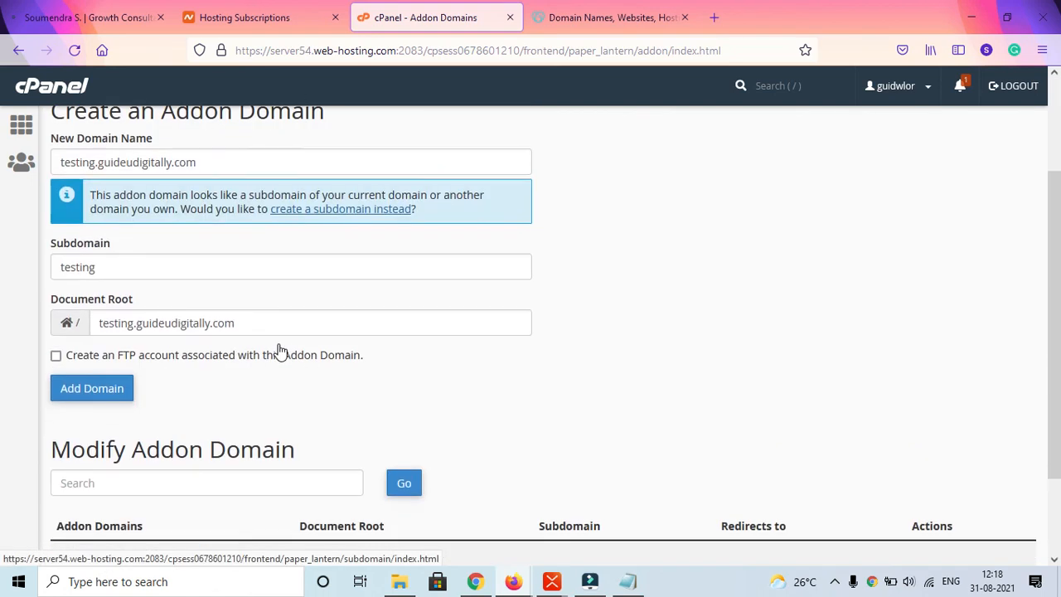